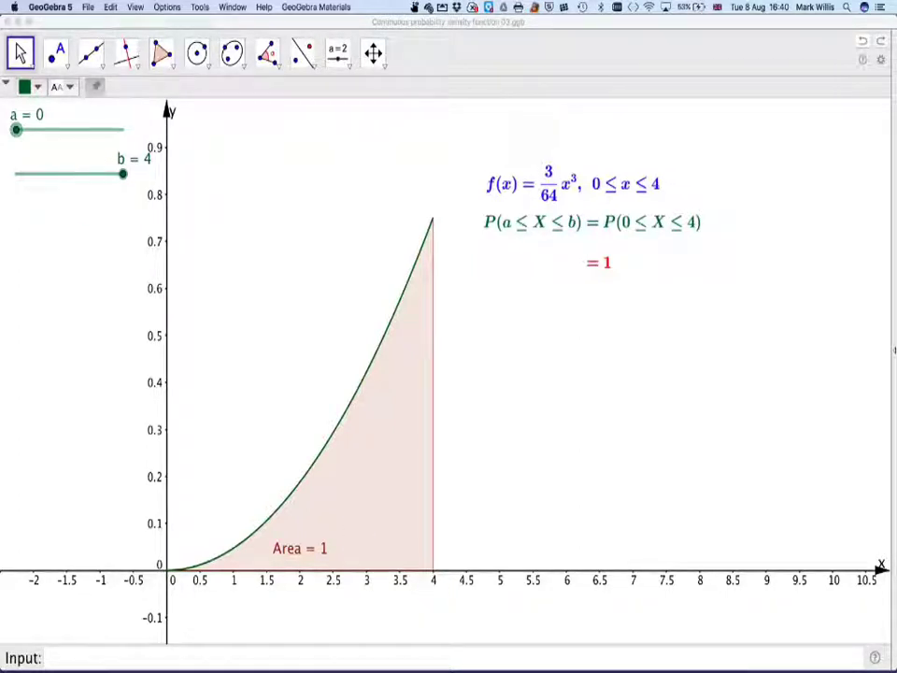
Raise slider a to about 2 and lower slider b from 4 so the shaded probability updates
{"action": "left_click_drag", "start_coordinate": [16, 130], "coordinate": [69, 130]}
{"action": "left_click_drag", "start_coordinate": [122, 174], "coordinate": [96, 174]}
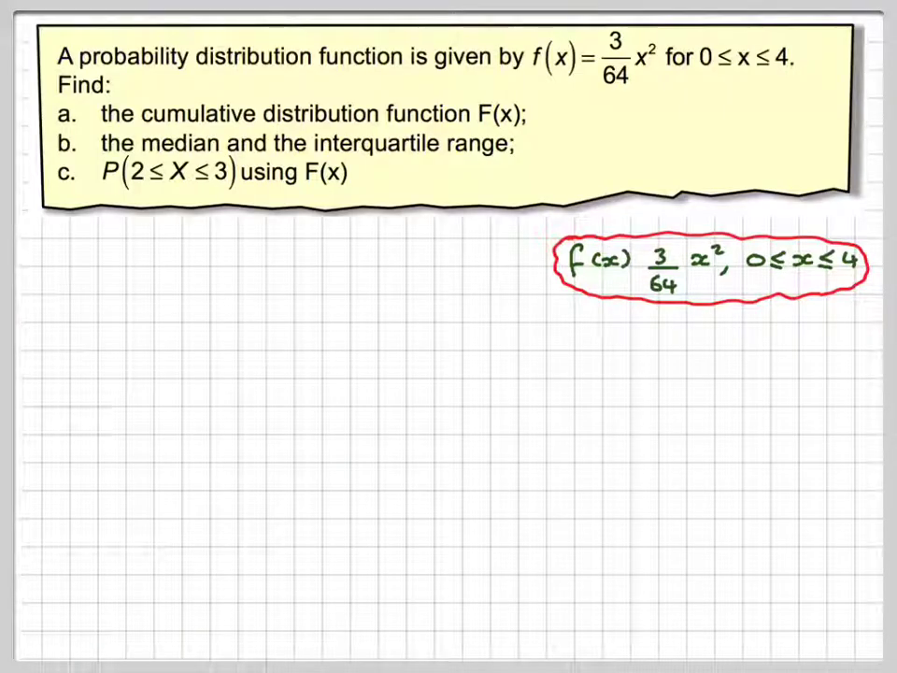
Paste the pdf graph, label and underline it 'Graph of pdf', and write 'a) The cumulative distribution function'
{"action": "key", "text": "ctrl+v"}
{"action": "mouse_move", "coordinate": [631, 318]}
{"action": "left_mouse_down"}
{"action": "mouse_move", "coordinate": [608, 327]}
{"action": "mouse_move", "coordinate": [785, 329]}
{"action": "left_mouse_up"}
{"action": "left_click_drag", "start_coordinate": [36, 252], "coordinate": [282, 263]}
{"action": "mouse_move", "coordinate": [346, 260]}
{"action": "left_mouse_down"}
{"action": "mouse_move", "coordinate": [486, 258]}
{"action": "mouse_move", "coordinate": [95, 292]}
{"action": "mouse_move", "coordinate": [237, 286]}
{"action": "mouse_move", "coordinate": [285, 288]}
{"action": "left_mouse_up"}
Finish 'given by:', circle F(x) = ∫₀ᵗ f(x)dx, and write the integral of 3/64 x² dx
{"action": "left_click_drag", "start_coordinate": [383, 288], "coordinate": [484, 290]}
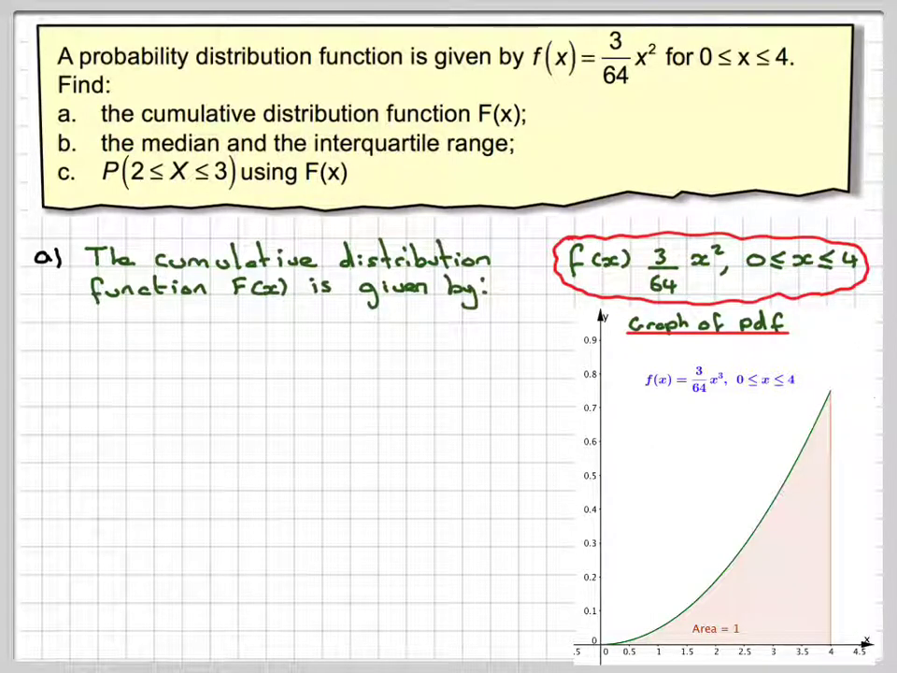
{"action": "mouse_move", "coordinate": [177, 318]}
{"action": "left_mouse_down"}
{"action": "mouse_move", "coordinate": [251, 348]}
{"action": "mouse_move", "coordinate": [308, 348]}
{"action": "mouse_move", "coordinate": [192, 379]}
{"action": "left_mouse_up"}
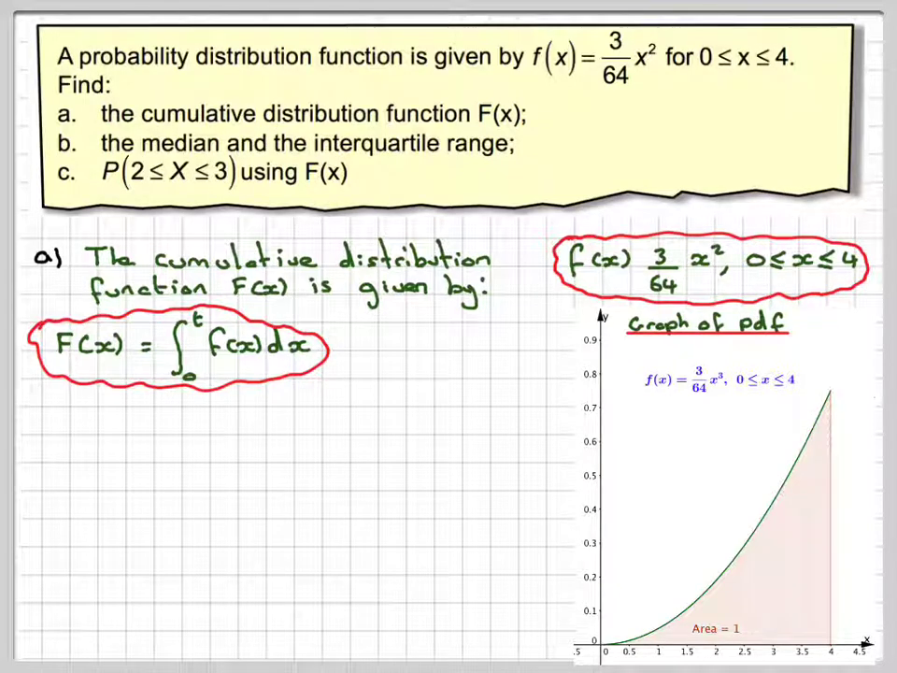
{"action": "mouse_move", "coordinate": [45, 416]}
{"action": "left_mouse_down"}
{"action": "mouse_move", "coordinate": [138, 430]}
{"action": "mouse_move", "coordinate": [191, 402]}
{"action": "mouse_move", "coordinate": [248, 426]}
{"action": "left_mouse_up"}
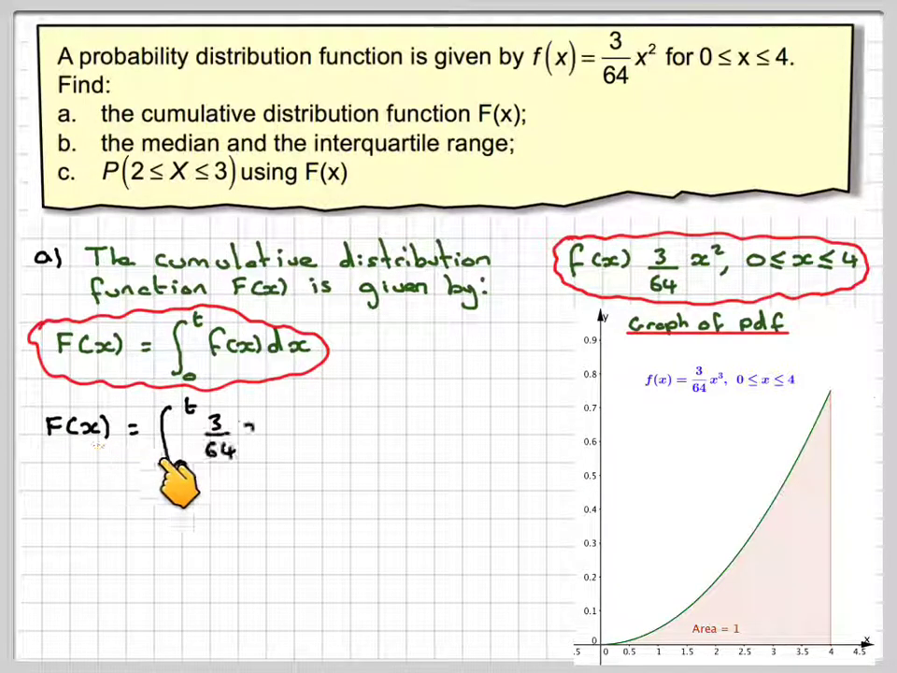
{"action": "left_click_drag", "start_coordinate": [177, 472], "coordinate": [184, 412]}
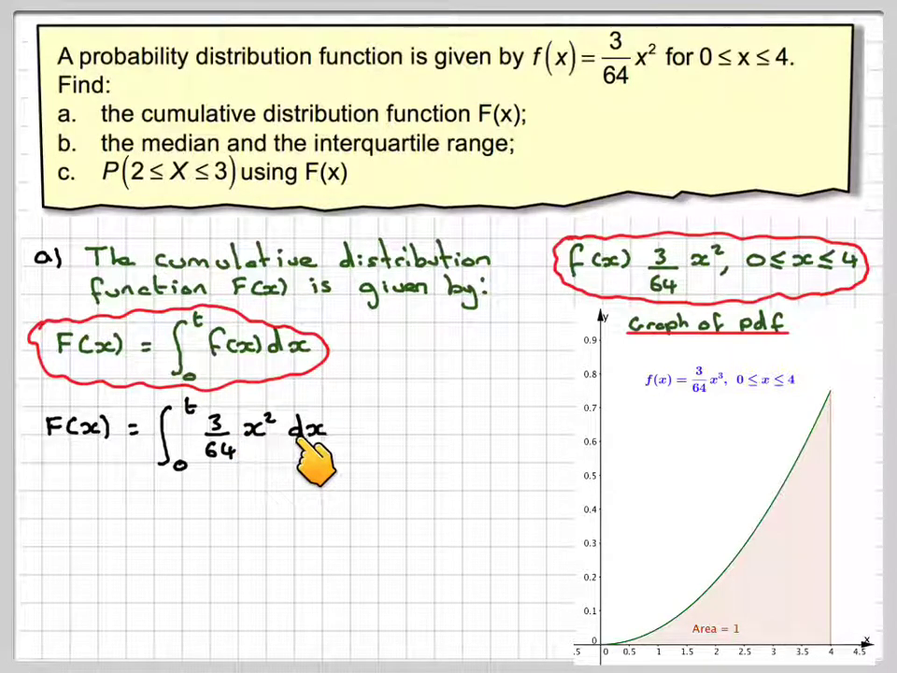
Write the antiderivative as [x³/64] evaluated from 0 to t
{"action": "left_click_drag", "start_coordinate": [119, 510], "coordinate": [131, 509]}
{"action": "left_click_drag", "start_coordinate": [118, 517], "coordinate": [131, 517]}
{"action": "mouse_move", "coordinate": [166, 495]}
{"action": "left_mouse_down"}
{"action": "mouse_move", "coordinate": [164, 543]}
{"action": "mouse_move", "coordinate": [215, 497]}
{"action": "mouse_move", "coordinate": [213, 541]}
{"action": "left_mouse_up"}
{"action": "left_click_drag", "start_coordinate": [235, 496], "coordinate": [239, 540]}
{"action": "left_click_drag", "start_coordinate": [260, 478], "coordinate": [265, 496]}
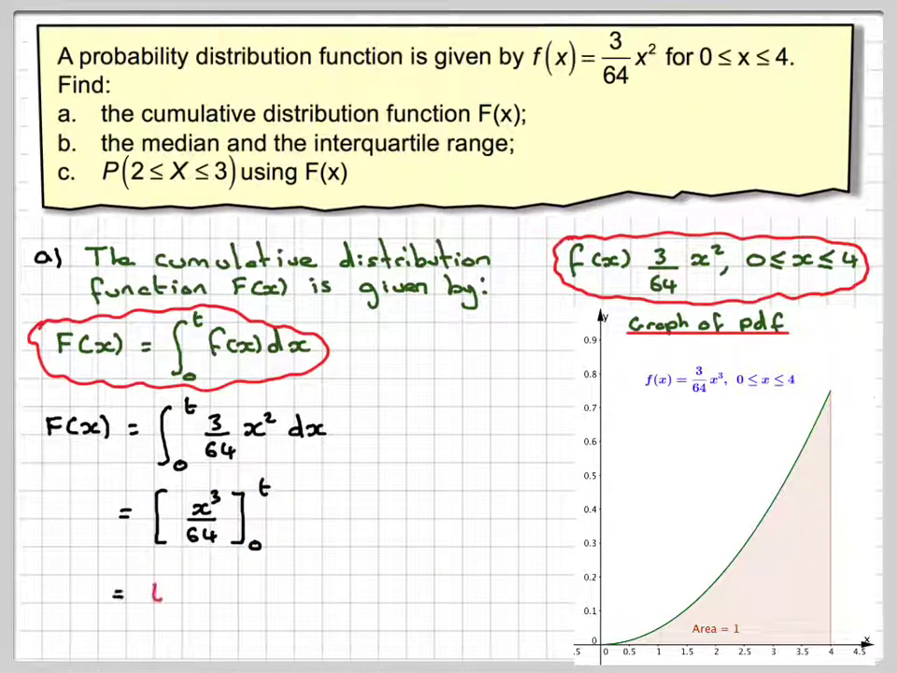
Evaluate the bracket as t³/64 − 0³/64
{"action": "left_click_drag", "start_coordinate": [148, 587], "coordinate": [168, 585]}
{"action": "left_click_drag", "start_coordinate": [166, 577], "coordinate": [170, 589]}
{"action": "left_click_drag", "start_coordinate": [145, 608], "coordinate": [177, 607]}
{"action": "left_click_drag", "start_coordinate": [151, 617], "coordinate": [156, 630]}
{"action": "mouse_move", "coordinate": [161, 617]}
{"action": "left_mouse_down"}
{"action": "mouse_move", "coordinate": [172, 628]}
{"action": "mouse_move", "coordinate": [236, 587]}
{"action": "left_mouse_up"}
{"action": "left_click_drag", "start_coordinate": [247, 580], "coordinate": [249, 592]}
{"action": "left_click_drag", "start_coordinate": [224, 612], "coordinate": [257, 612]}
{"action": "mouse_move", "coordinate": [235, 617]}
{"action": "left_mouse_down"}
{"action": "mouse_move", "coordinate": [232, 629]}
{"action": "mouse_move", "coordinate": [251, 627]}
{"action": "left_mouse_up"}
{"action": "left_click_drag", "start_coordinate": [250, 617], "coordinate": [251, 633]}
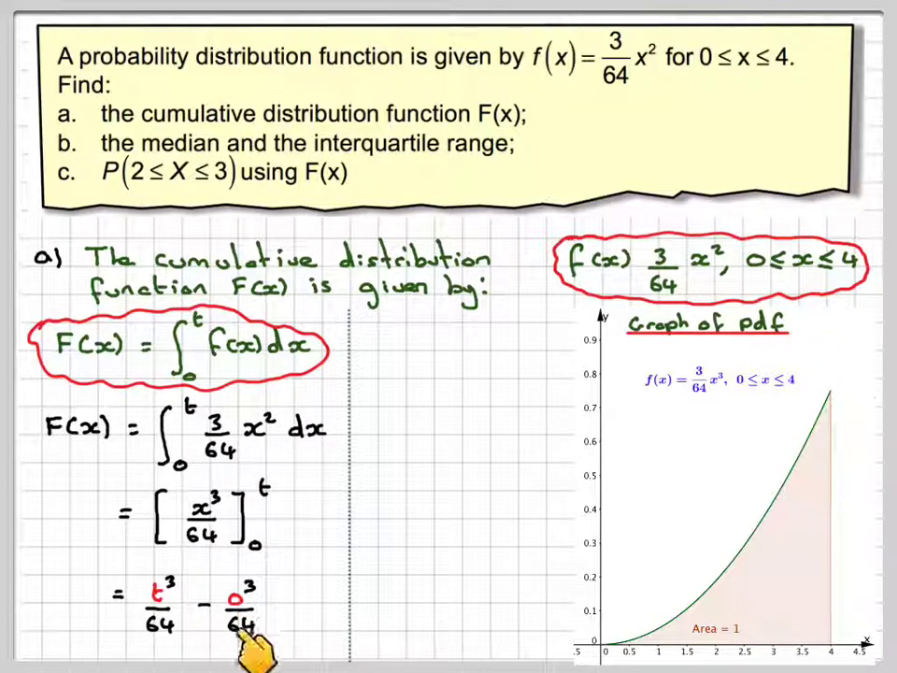
Add the note on writing the CDF in terms of x, then the red-underlined piecewise F(x): x³/64 for 0≤x≤4, 1 for x>4
{"action": "mouse_move", "coordinate": [390, 342]}
{"action": "left_mouse_down"}
{"action": "mouse_move", "coordinate": [510, 338]}
{"action": "mouse_move", "coordinate": [372, 373]}
{"action": "mouse_move", "coordinate": [480, 369]}
{"action": "mouse_move", "coordinate": [371, 399]}
{"action": "mouse_move", "coordinate": [451, 392]}
{"action": "mouse_move", "coordinate": [556, 398]}
{"action": "left_mouse_up"}
{"action": "mouse_move", "coordinate": [358, 427]}
{"action": "left_mouse_down"}
{"action": "mouse_move", "coordinate": [433, 420]}
{"action": "mouse_move", "coordinate": [570, 430]}
{"action": "left_mouse_up"}
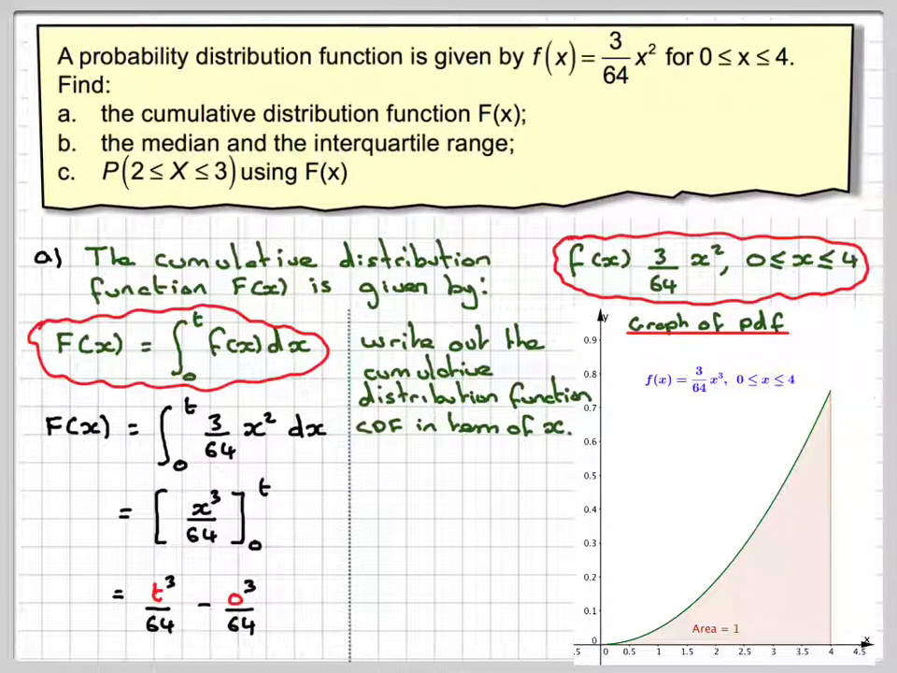
{"action": "mouse_move", "coordinate": [361, 500]}
{"action": "left_mouse_down"}
{"action": "mouse_move", "coordinate": [412, 507]}
{"action": "mouse_move", "coordinate": [460, 469]}
{"action": "mouse_move", "coordinate": [479, 500]}
{"action": "mouse_move", "coordinate": [533, 479]}
{"action": "mouse_move", "coordinate": [575, 478]}
{"action": "left_mouse_up"}
{"action": "left_click_drag", "start_coordinate": [456, 535], "coordinate": [542, 535]}
{"action": "left_click_drag", "start_coordinate": [357, 573], "coordinate": [575, 572]}
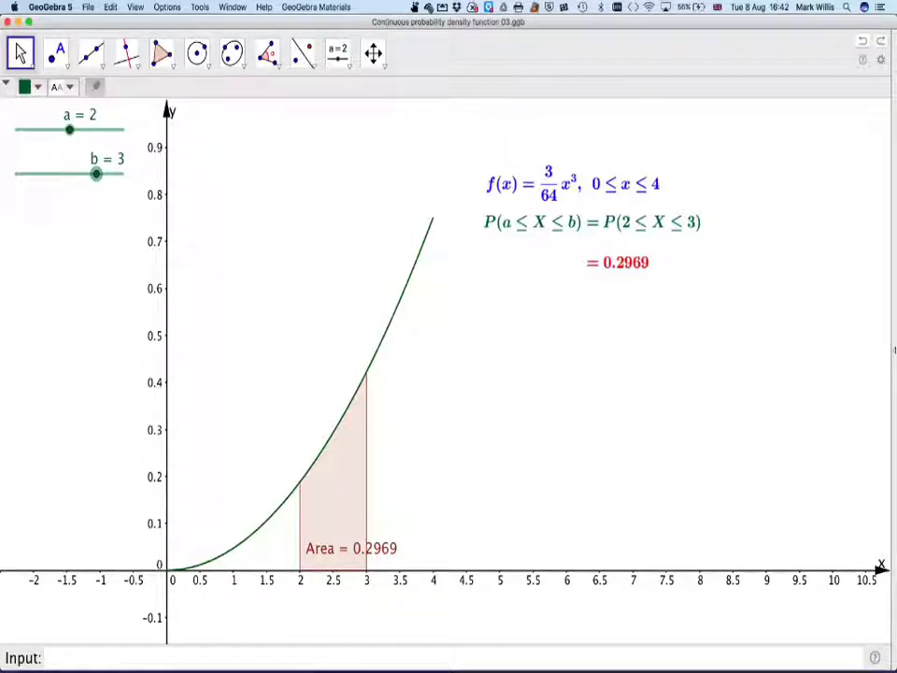
Set b to 4 and step a through 2.9, 3 and 3.1, then back down to 2.95
{"action": "left_click_drag", "start_coordinate": [96, 173], "coordinate": [122, 173]}
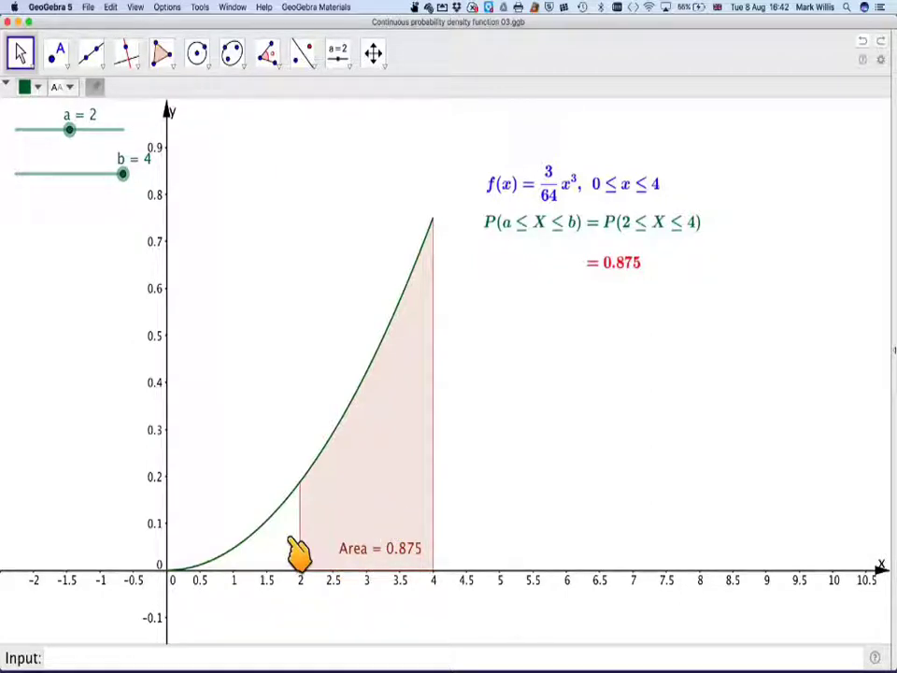
{"action": "key", "text": "Right"}
{"action": "key", "text": "Right"}
{"action": "key", "text": "Right"}
{"action": "key", "text": "Right"}
{"action": "key", "text": "Right"}
{"action": "key", "text": "Right"}
{"action": "key", "text": "Right"}
{"action": "key", "text": "Right"}
{"action": "key", "text": "Right"}
{"action": "key", "text": "Right"}
{"action": "key", "text": "Right"}
{"action": "key", "text": "Right"}
{"action": "key", "text": "Right"}
{"action": "key", "text": "Right"}
{"action": "key", "text": "Right"}
{"action": "key", "text": "Right"}
{"action": "key", "text": "Right"}
{"action": "key", "text": "Right"}
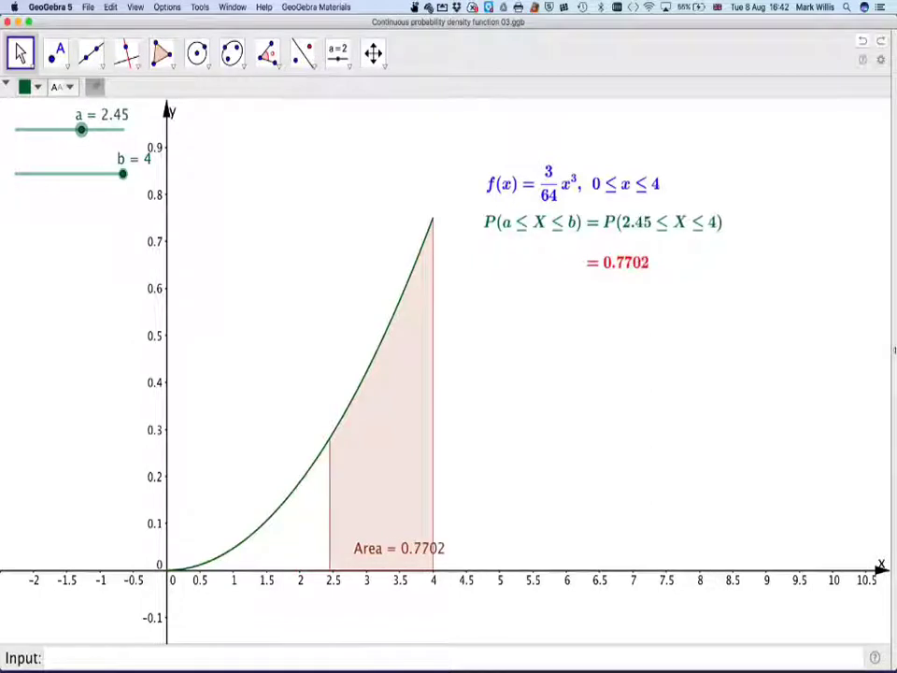
{"action": "key", "text": "Right"}
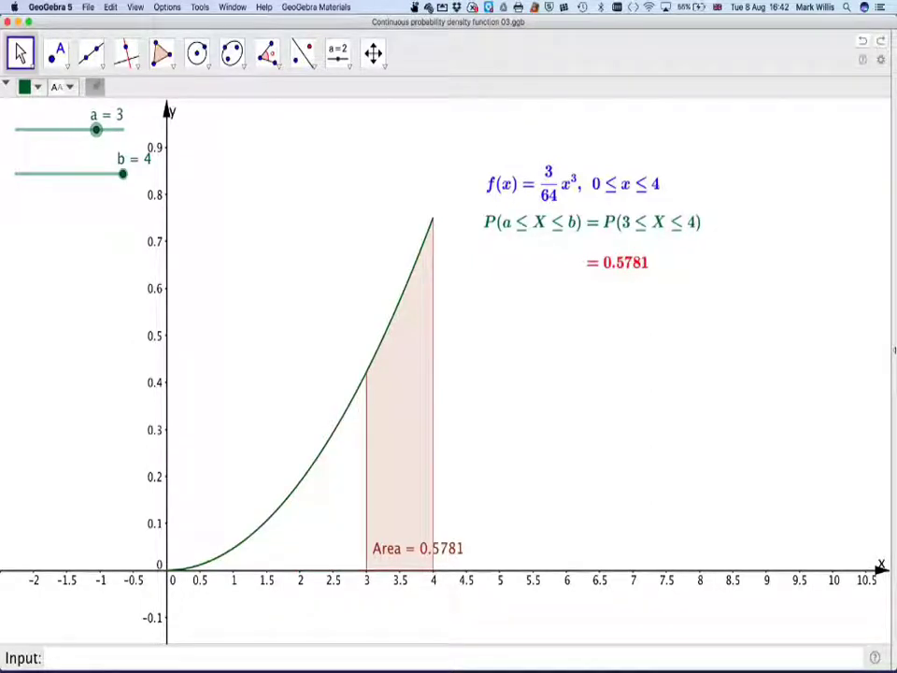
{"action": "key", "text": "Right"}
{"action": "key", "text": "Left"}
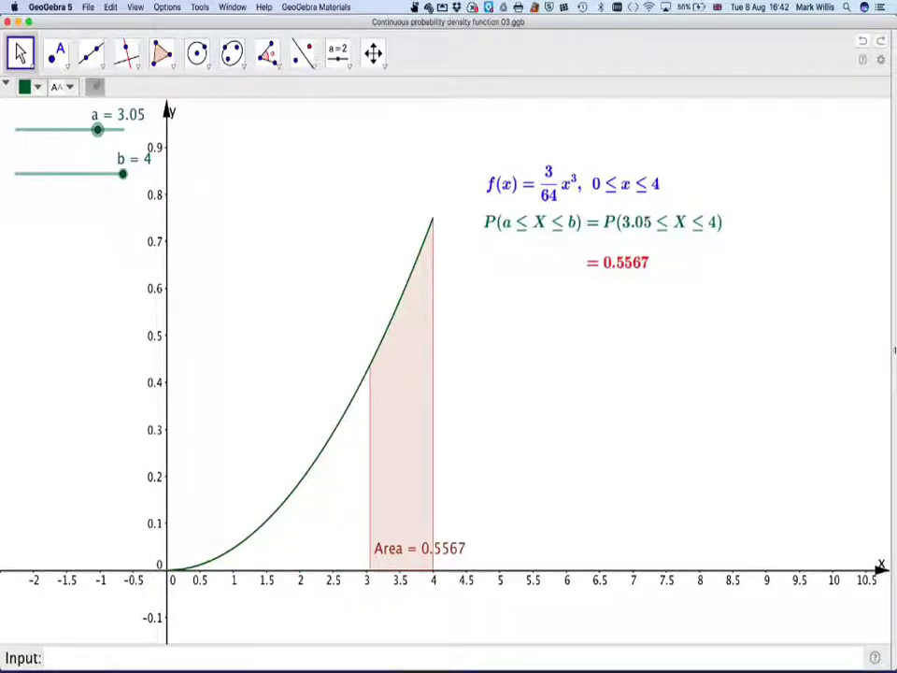
{"action": "key", "text": "Left"}
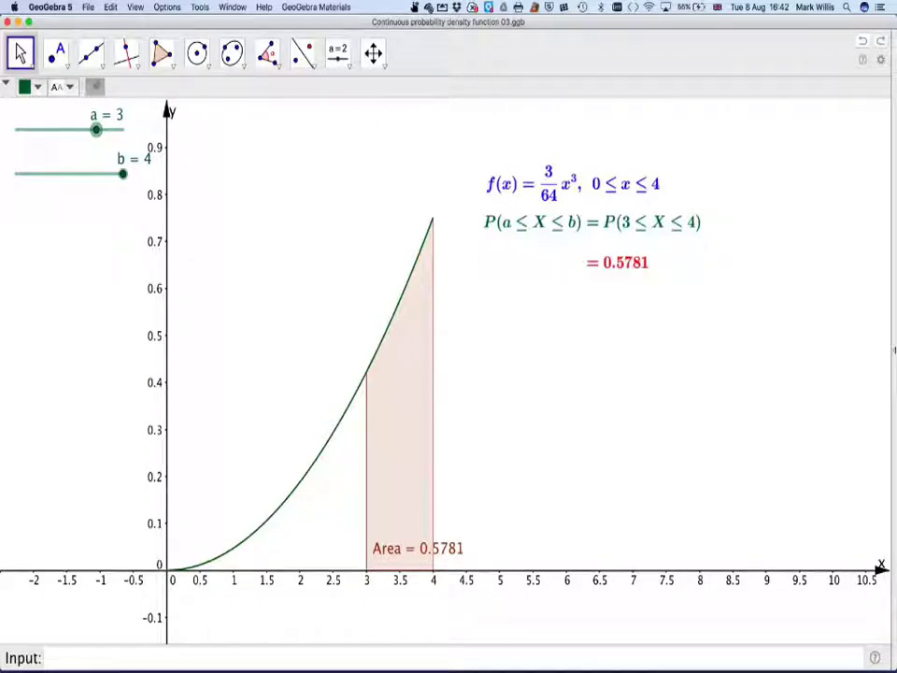
{"action": "key", "text": "Left"}
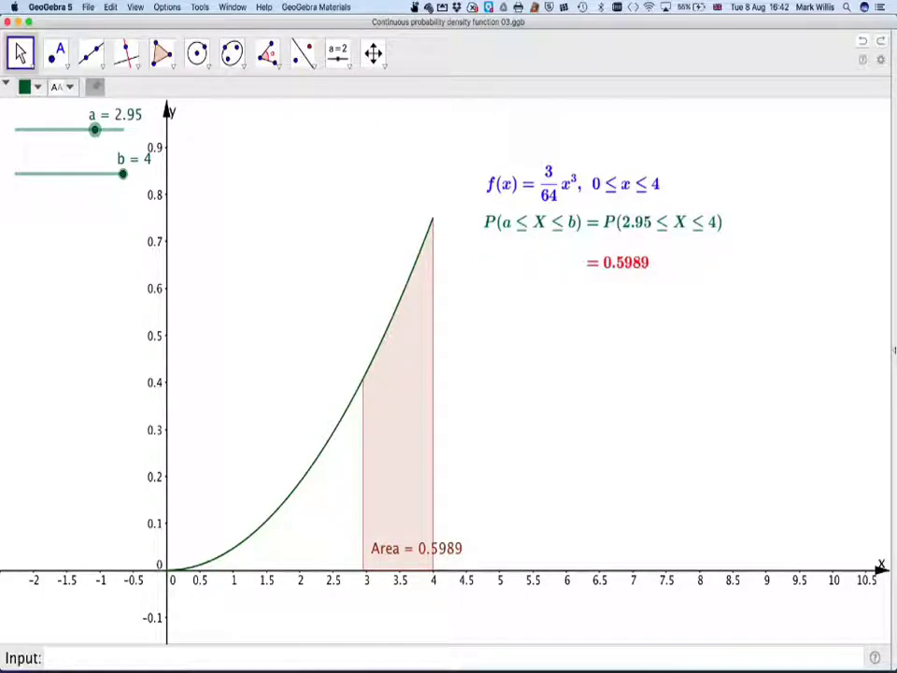
Fine-tune a around the median, ending at 3.2 with shaded area 0.488
{"action": "key", "text": "Left"}
{"action": "key", "text": "Left"}
{"action": "key", "text": "Left"}
{"action": "key", "text": "Right"}
{"action": "key", "text": "Right"}
{"action": "key", "text": "Right"}
{"action": "key", "text": "Right"}
{"action": "key", "text": "Right"}
{"action": "key", "text": "Right"}
{"action": "key", "text": "Right"}
{"action": "key", "text": "Right"}
{"action": "key", "text": "Right"}
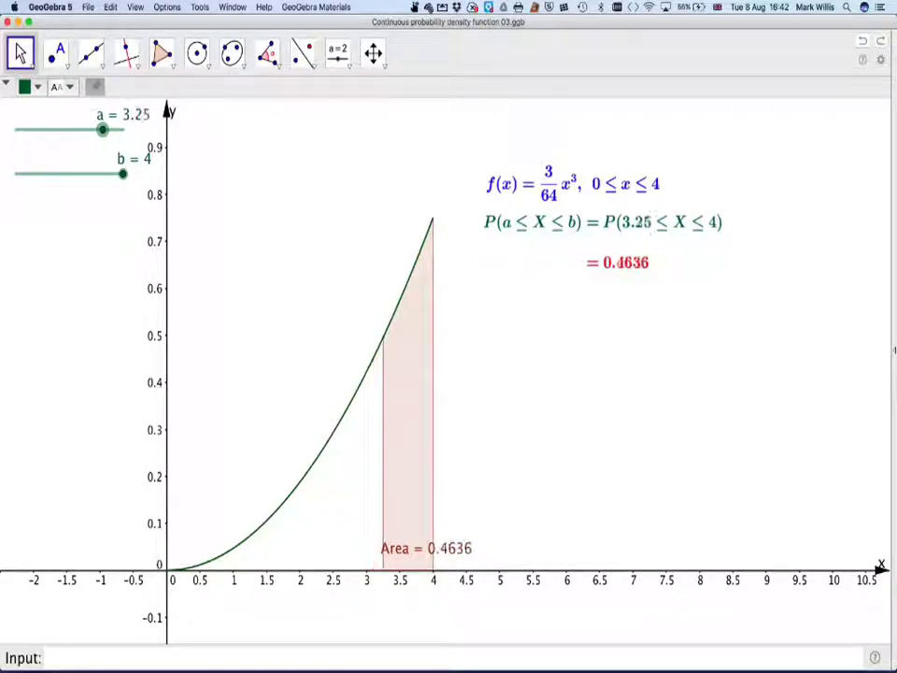
{"action": "key", "text": "Right"}
{"action": "key", "text": "Right"}
{"action": "key", "text": "Left"}
{"action": "key", "text": "Left"}
{"action": "key", "text": "Left"}
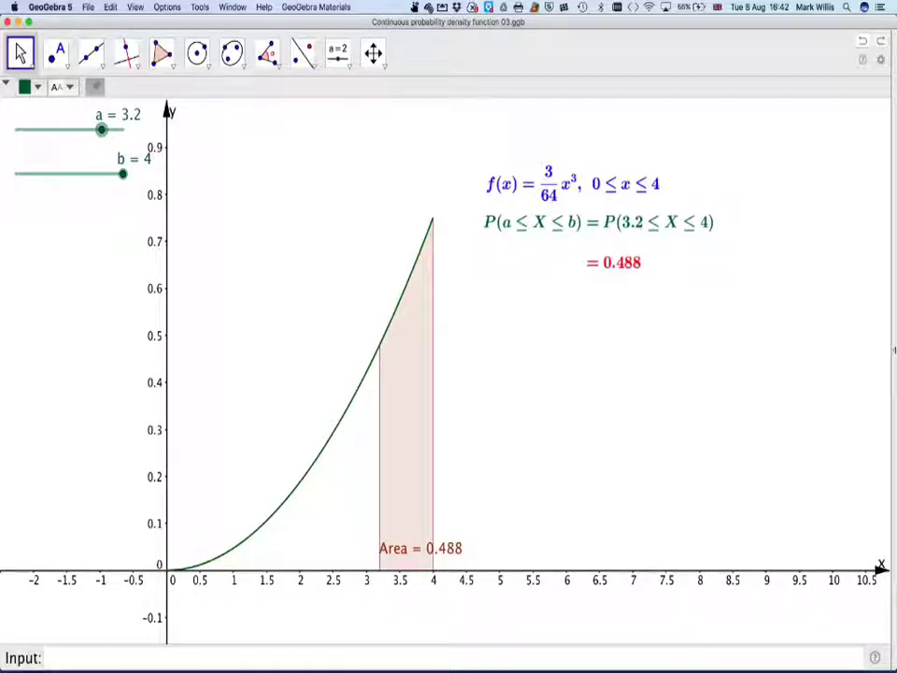
{"action": "key", "text": "Left"}
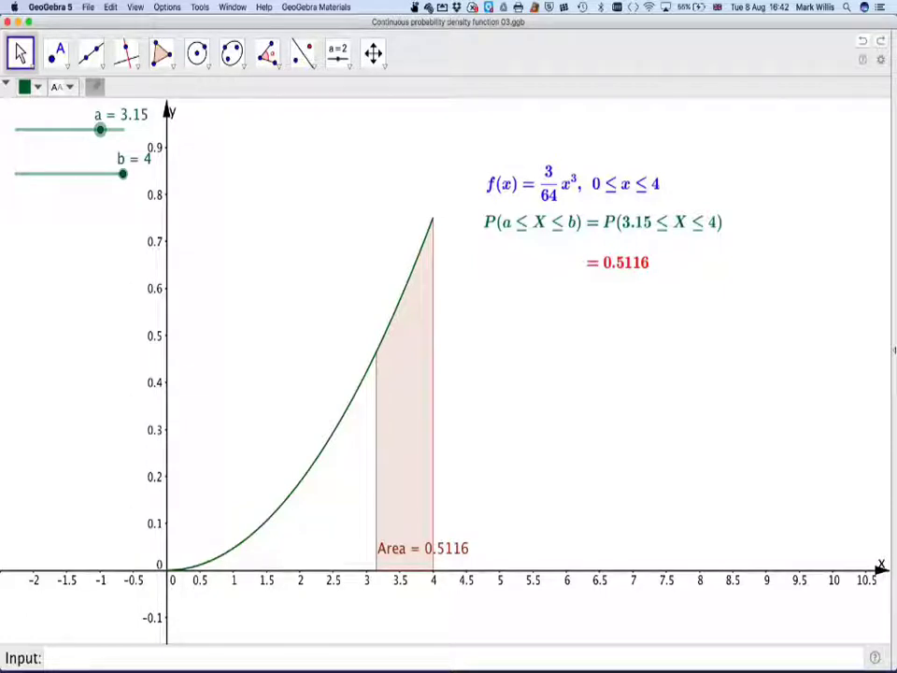
Move slider a up to 3.55, shading an area of 0.301 near the upper quartile
{"action": "key", "text": "Left"}
{"action": "key", "text": "Left"}
{"action": "key", "text": "Left"}
{"action": "key", "text": "Left"}
{"action": "key", "text": "Left"}
{"action": "key", "text": "Left"}
{"action": "key", "text": "Left"}
{"action": "key", "text": "Left"}
{"action": "key", "text": "Left"}
{"action": "key", "text": "Left"}
{"action": "key", "text": "Left"}
{"action": "mouse_move", "coordinate": [66, 129]}
{"action": "left_mouse_down"}
{"action": "mouse_move", "coordinate": [58, 130]}
{"action": "mouse_move", "coordinate": [74, 129]}
{"action": "left_mouse_up"}
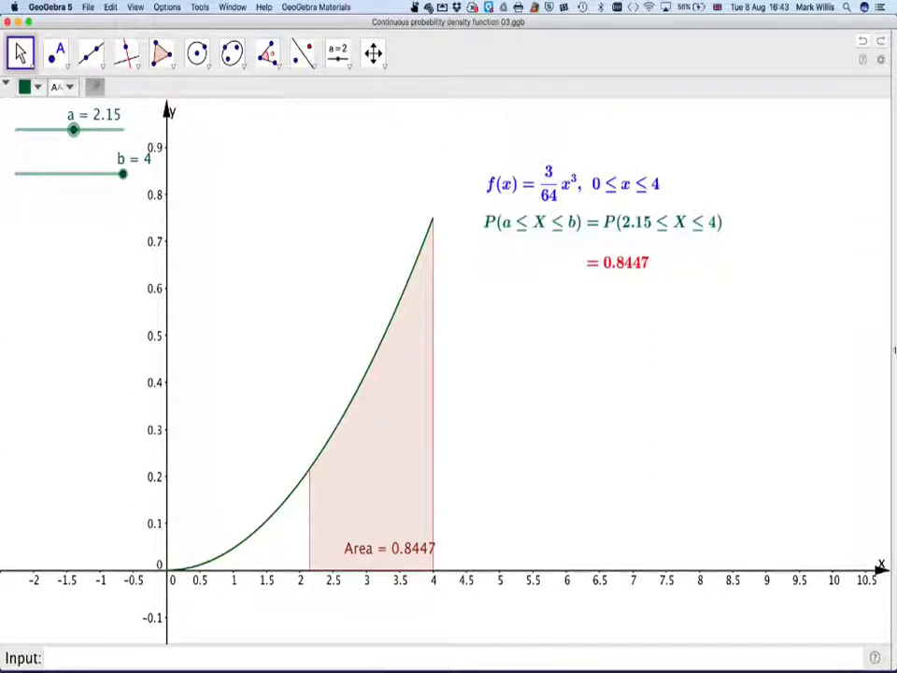
{"action": "key", "text": "Right"}
{"action": "key", "text": "Right"}
{"action": "key", "text": "Right"}
{"action": "key", "text": "Right"}
{"action": "key", "text": "Right"}
{"action": "key", "text": "Right"}
{"action": "key", "text": "Right"}
{"action": "key", "text": "Right"}
{"action": "key", "text": "Right"}
{"action": "key", "text": "Right"}
{"action": "key", "text": "Right"}
{"action": "key", "text": "Right"}
{"action": "key", "text": "Right"}
{"action": "key", "text": "Right"}
{"action": "key", "text": "Right"}
{"action": "key", "text": "Right"}
{"action": "key", "text": "Right"}
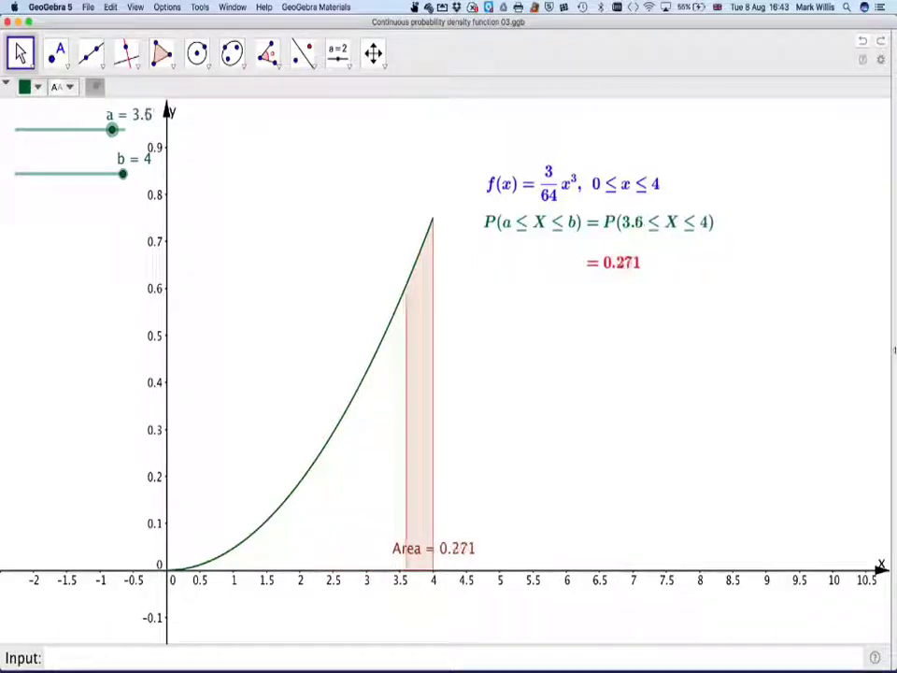
{"action": "key", "text": "Left"}
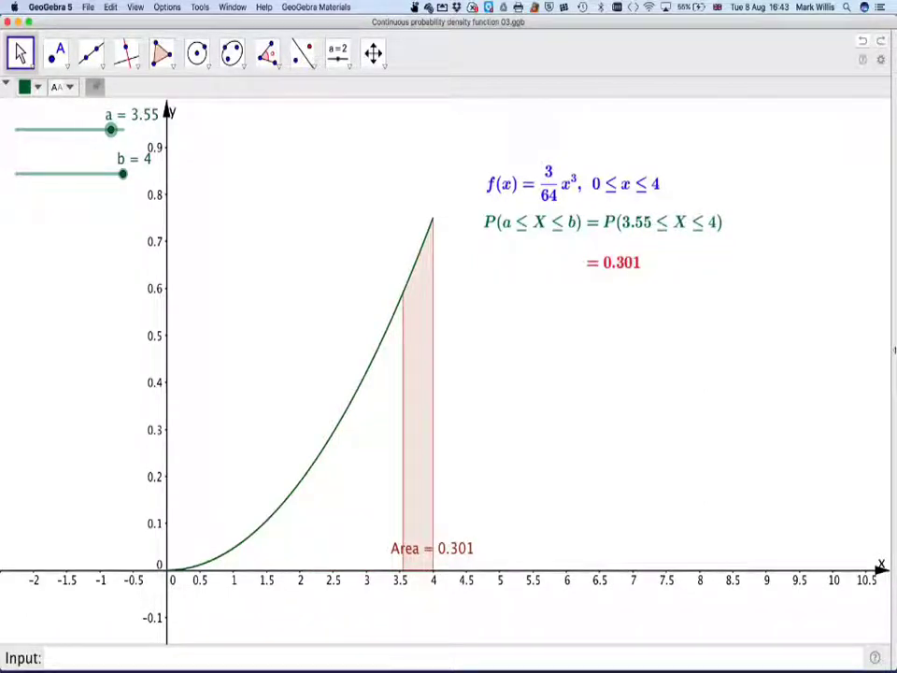